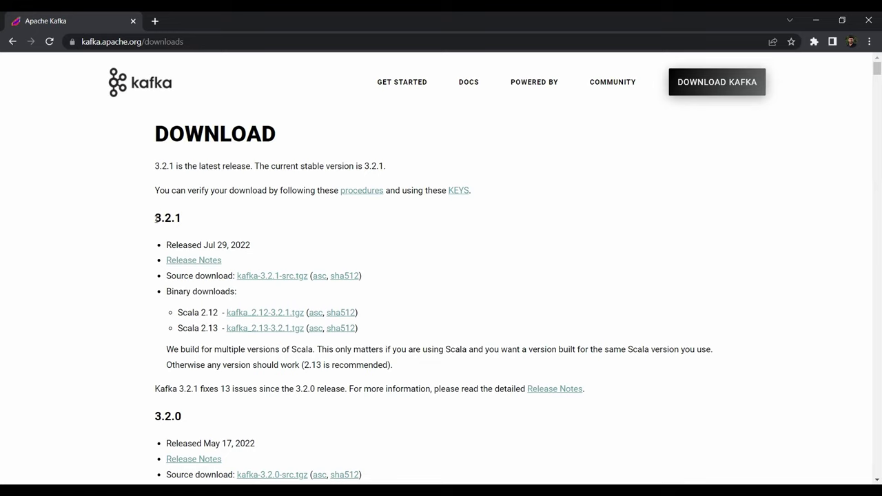
Download kafka_2.13-3.2.1.tgz, the Scala 2.13 build of Kafka 3.2.1, and select the archive.
double_click(179, 218)
click(157, 218)
drag(157, 220, 186, 223)
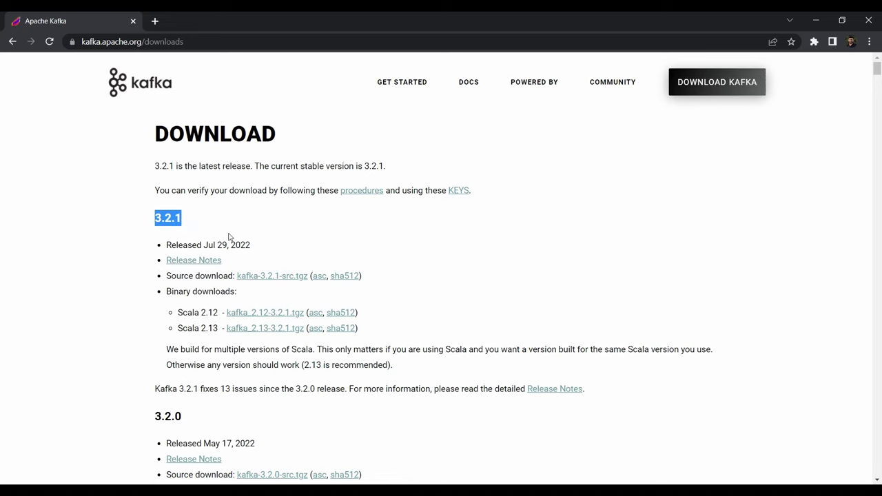
click(283, 330)
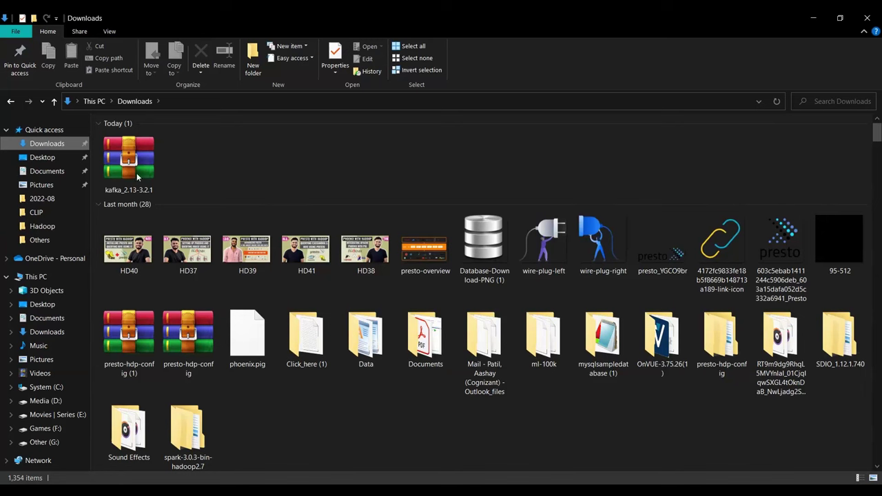
click(121, 166)
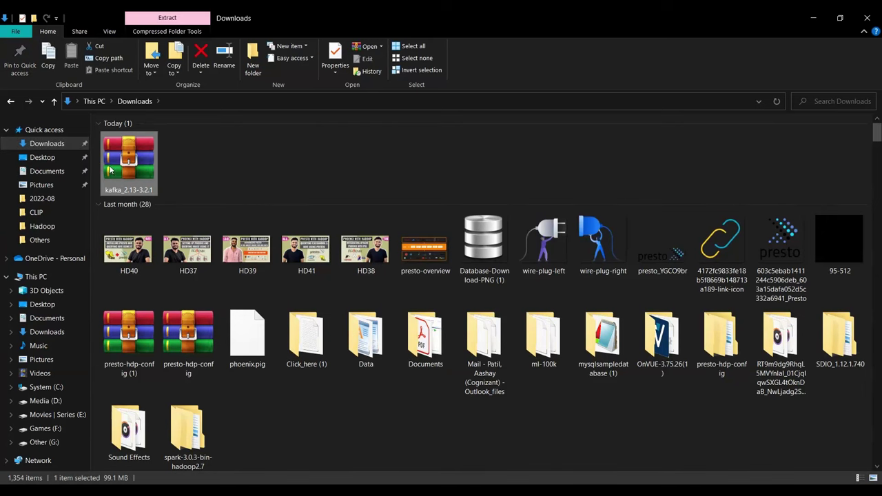
Extract kafka_2.13-3.2.1.tgz into Downloads and select the extracted folder.
right_click(120, 166)
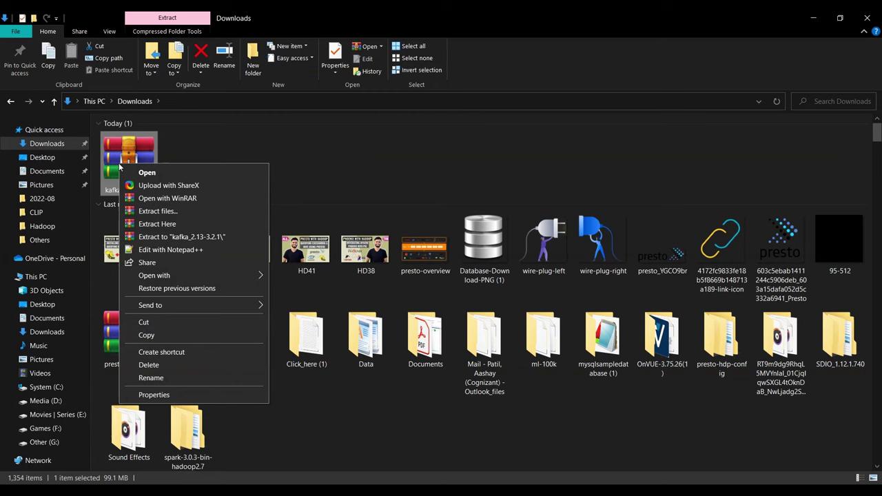
click(201, 228)
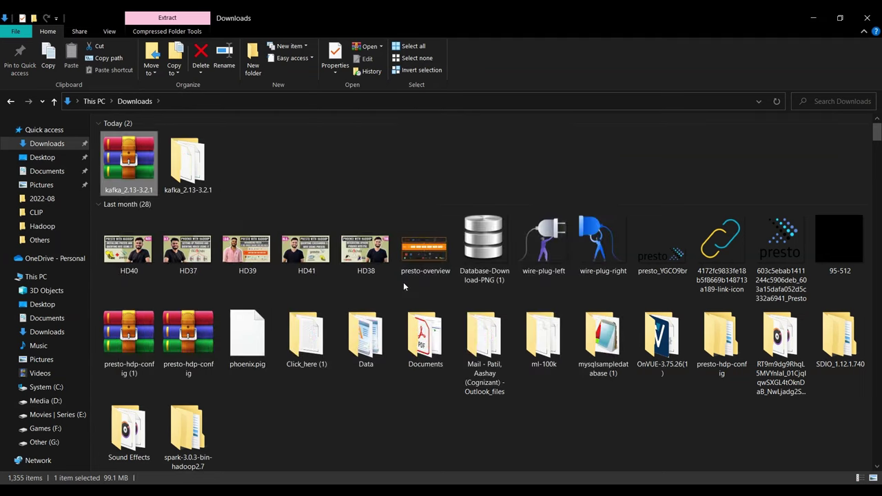
click(290, 182)
click(210, 177)
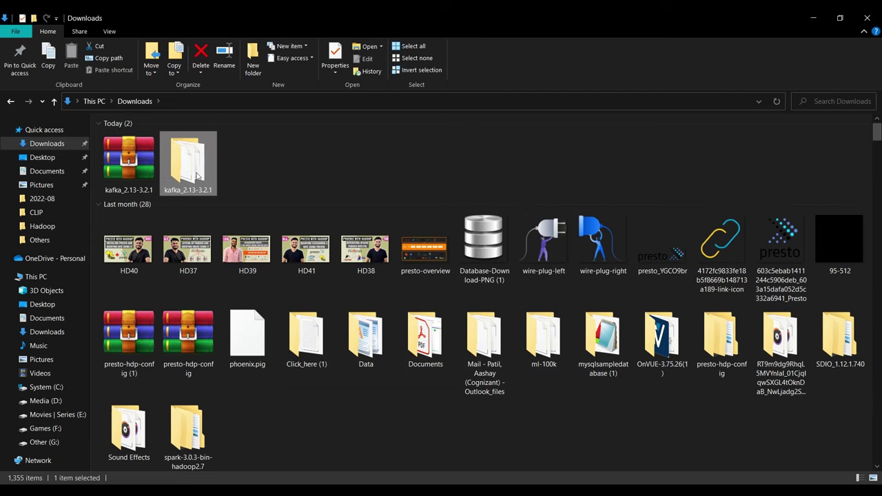
Paste the folder onto the C: drive, rename it kafka, and open it.
click(62, 387)
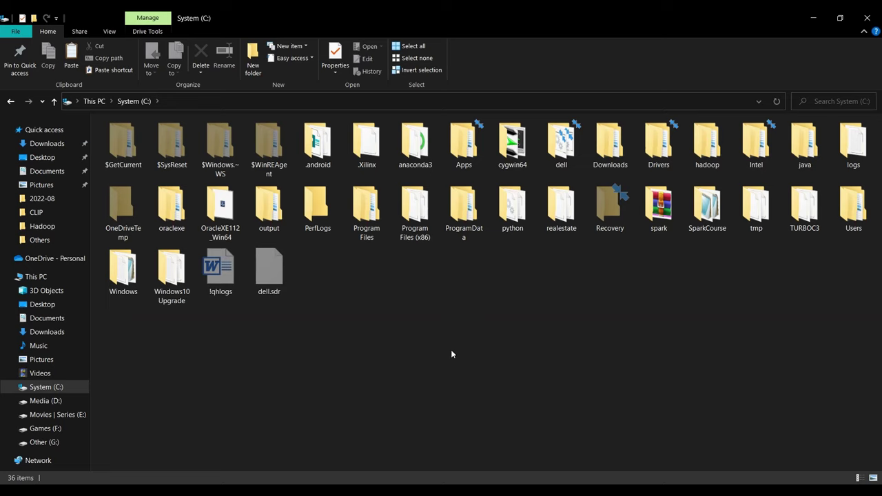
key(ctrl+v)
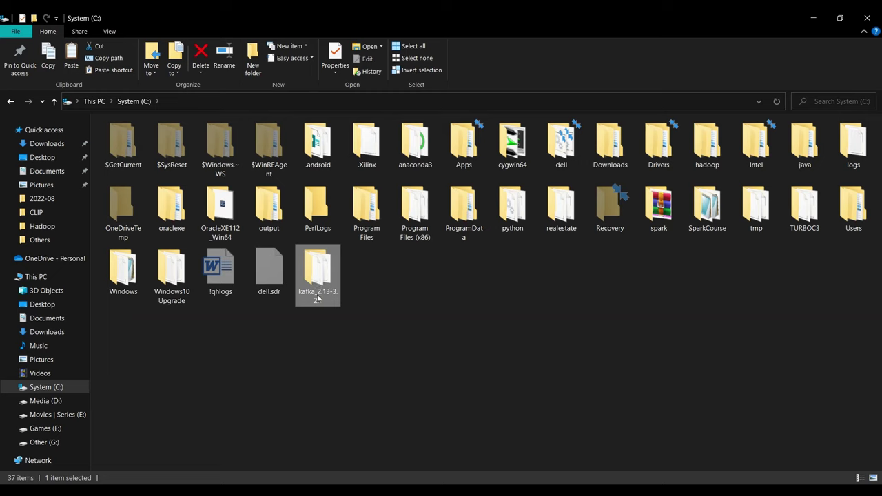
click(318, 297)
text(kafka)
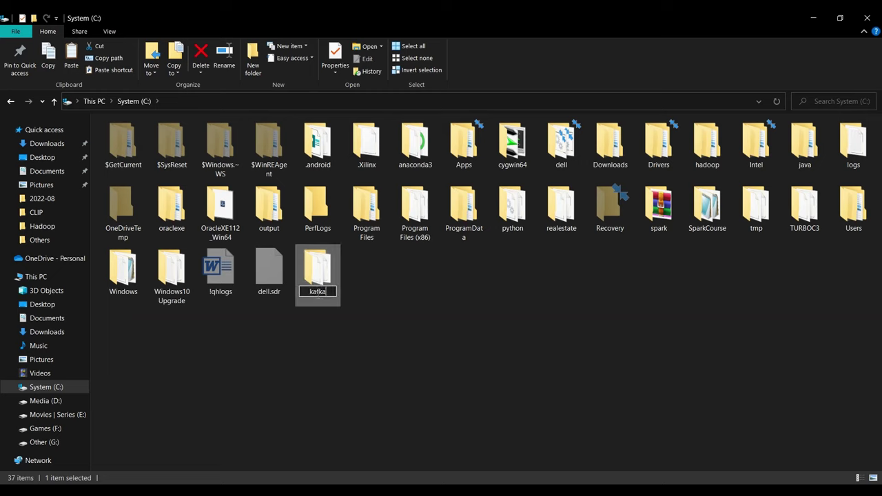
key(Return)
double_click(313, 270)
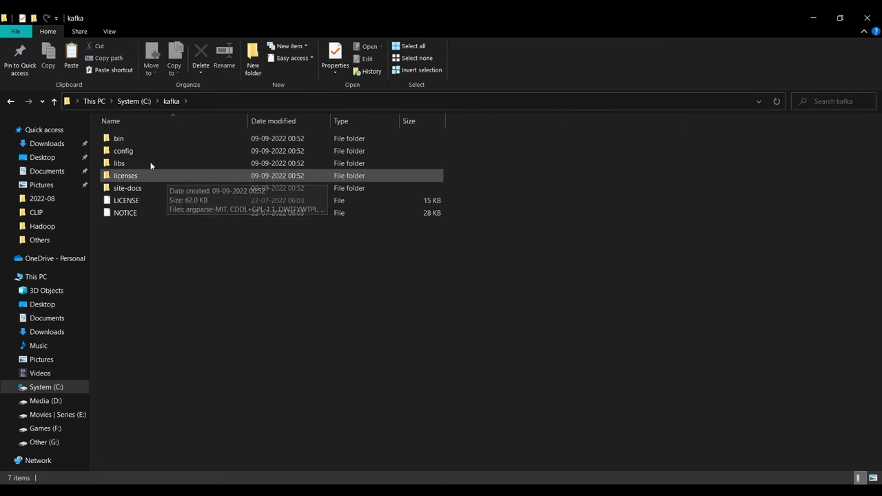
Look through bin and bin\windows, then return to C:\kafka and open the config folder.
double_click(136, 152)
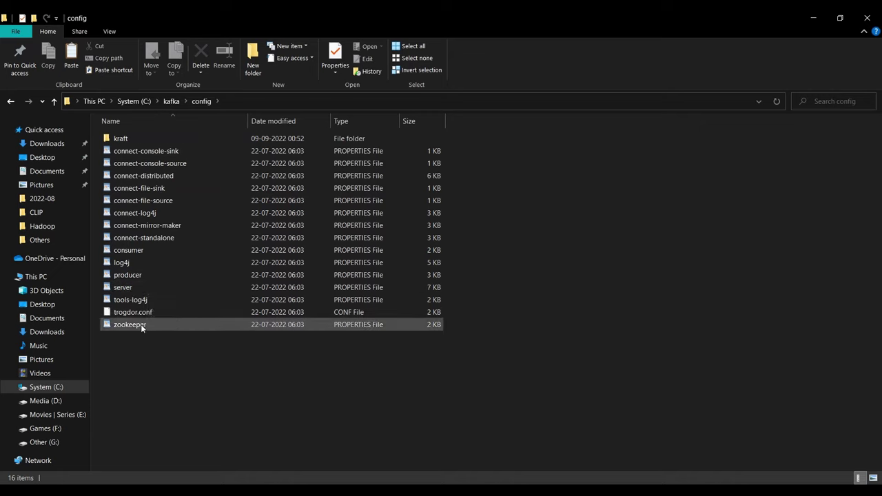
click(12, 102)
double_click(131, 143)
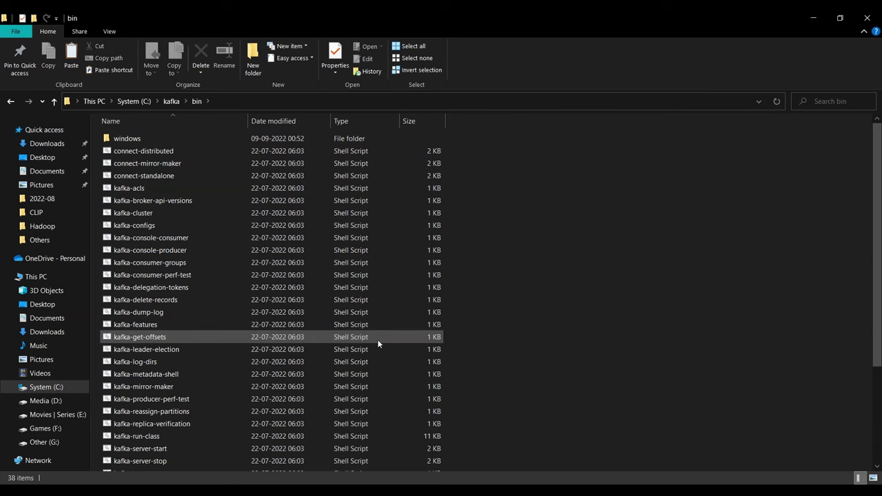
double_click(135, 139)
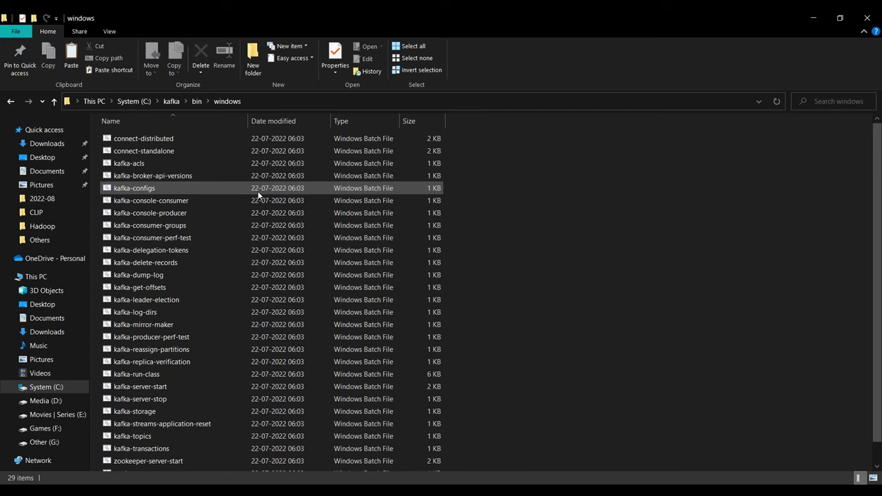
click(171, 101)
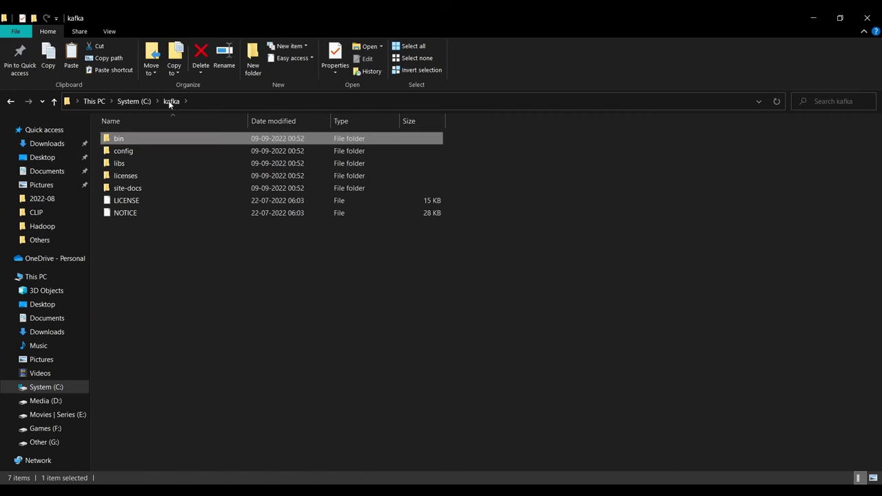
double_click(134, 152)
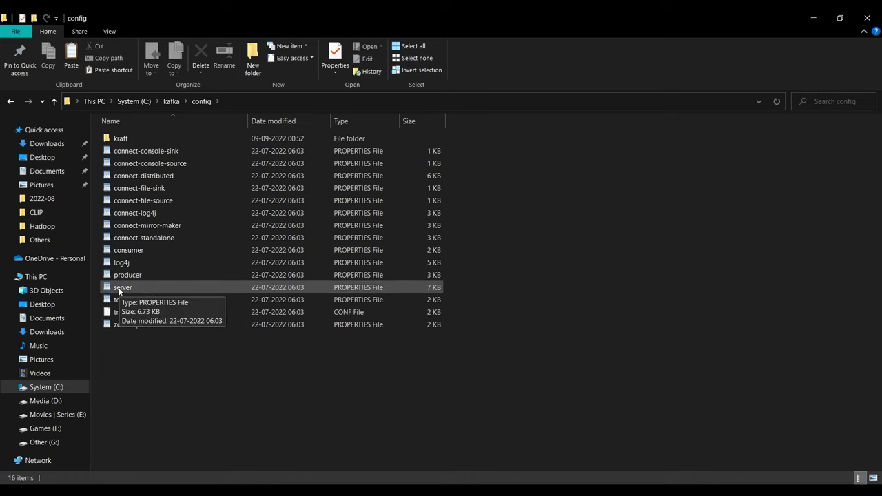
Open server.properties in Notepad++ and search for 'logs'.
right_click(120, 292)
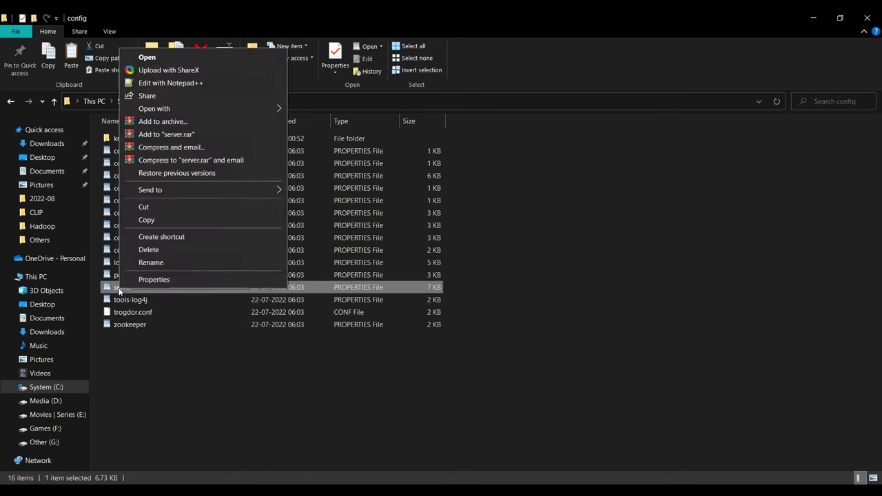
click(166, 84)
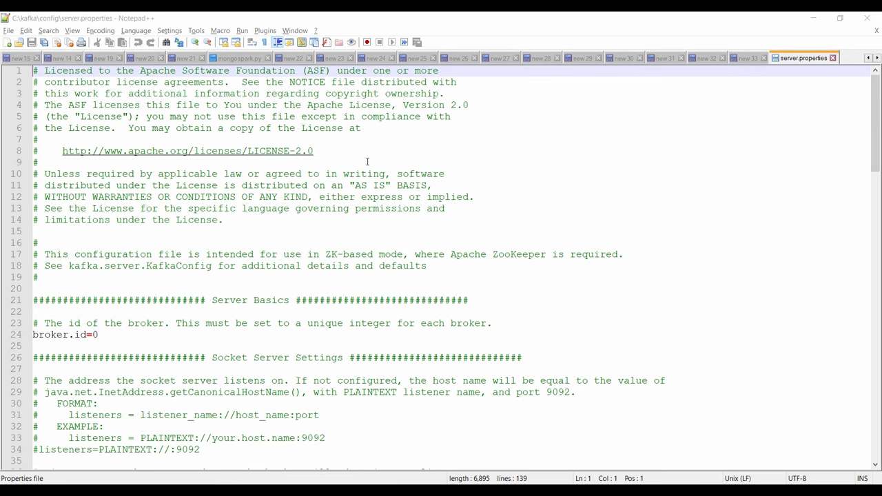
key(ctrl+f)
text(logs)
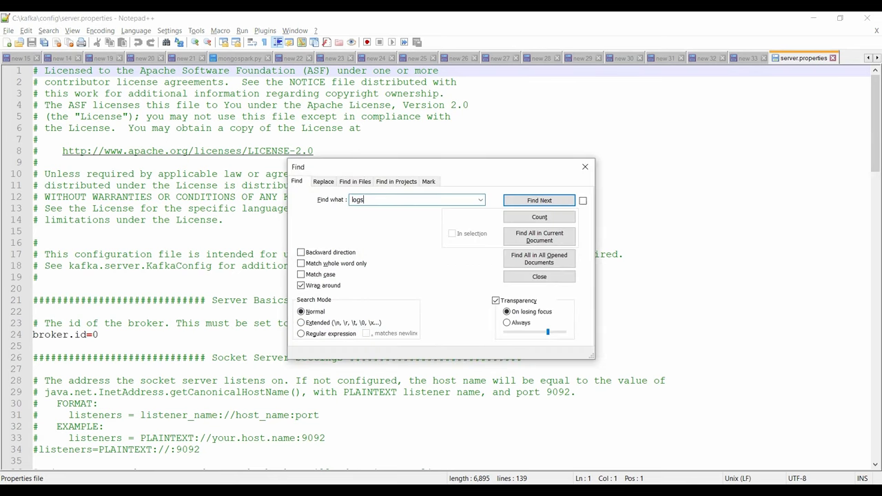
key(Return)
click(585, 168)
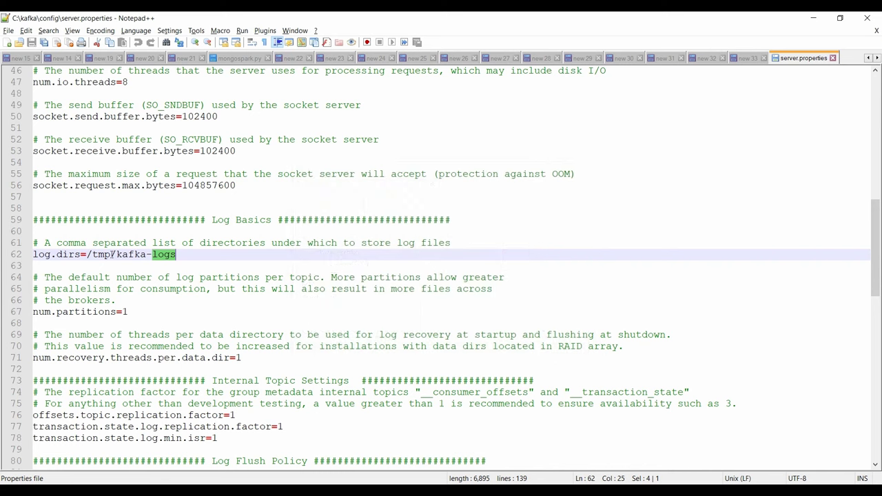
Change log.dirs from /tmp to c:/kafka/kafka-logs, save, and close Notepad++.
drag(111, 254, 89, 256)
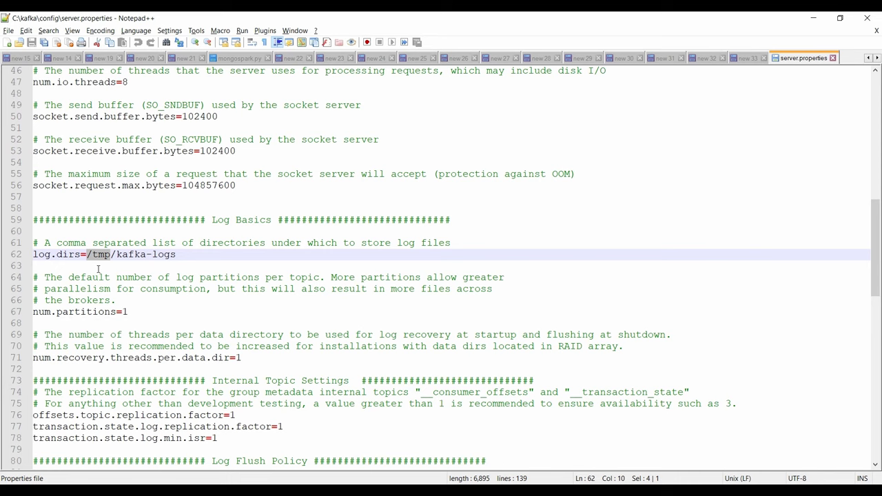
text(c:/)
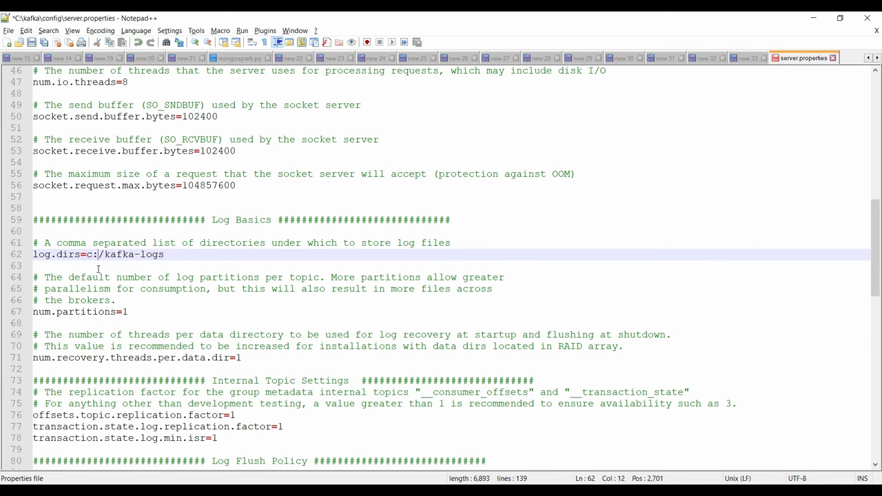
text(kafka)
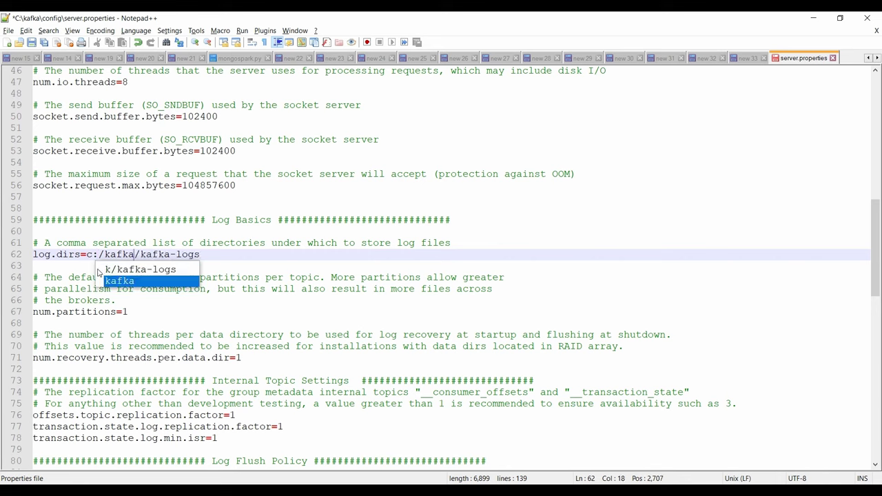
key(ctrl+s)
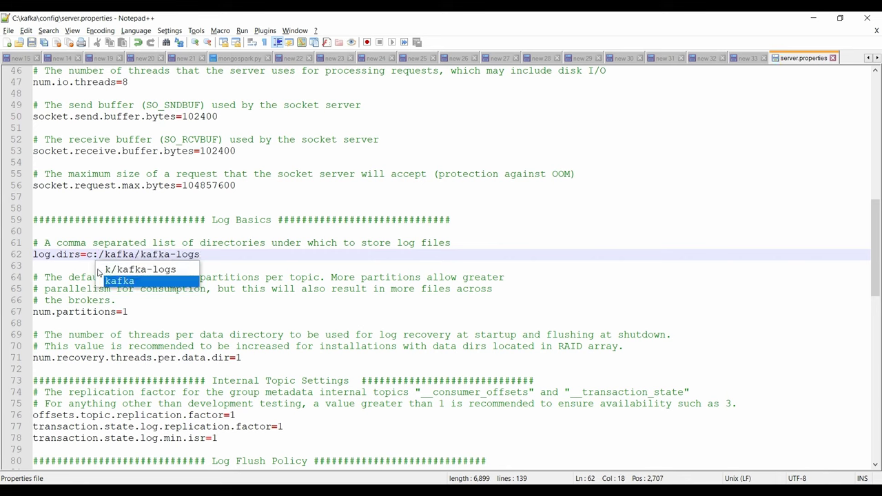
click(867, 18)
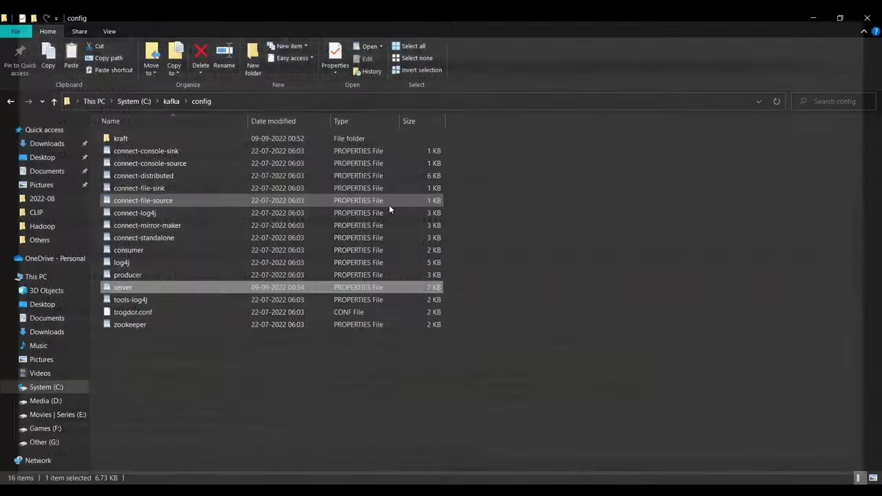
Open zookeeper.properties in Notepad++ and replace /tmp/ in dataDir with c:/kafka/.
right_click(118, 329)
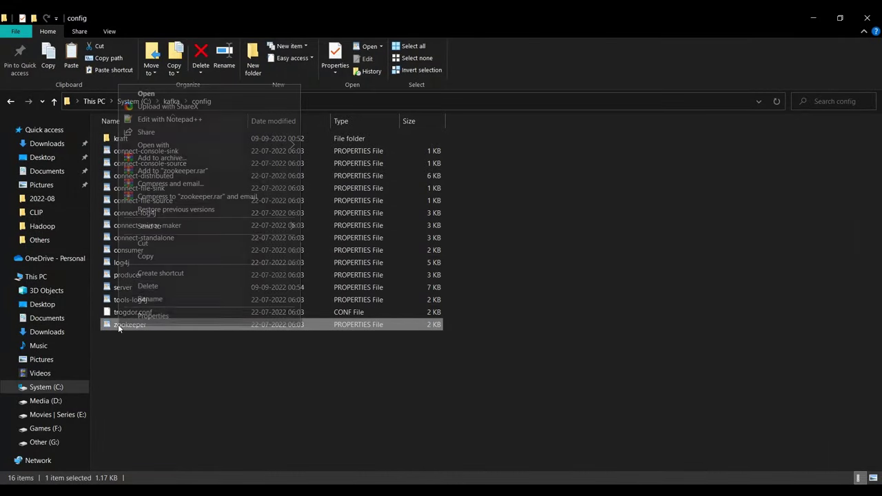
click(161, 119)
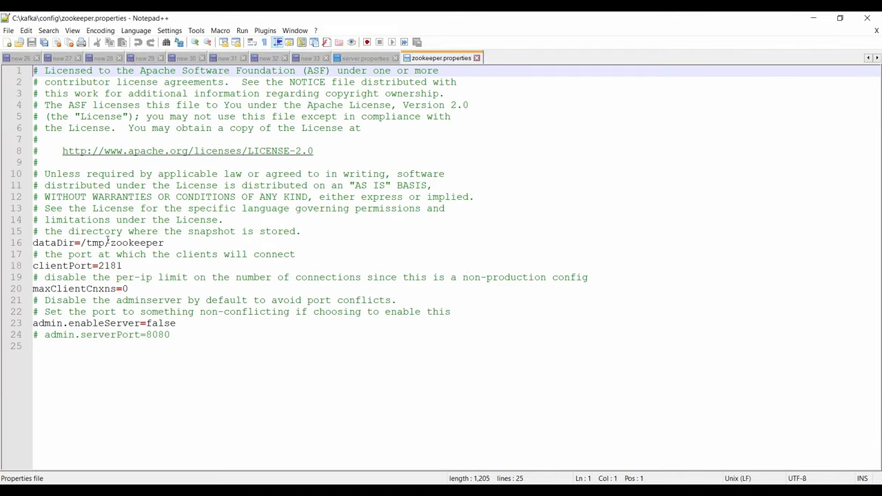
click(106, 243)
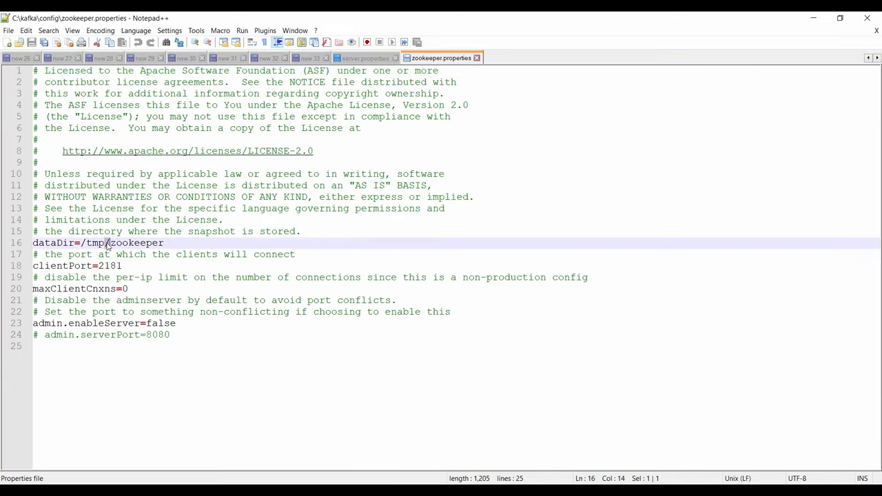
drag(106, 243, 83, 247)
text(c:)
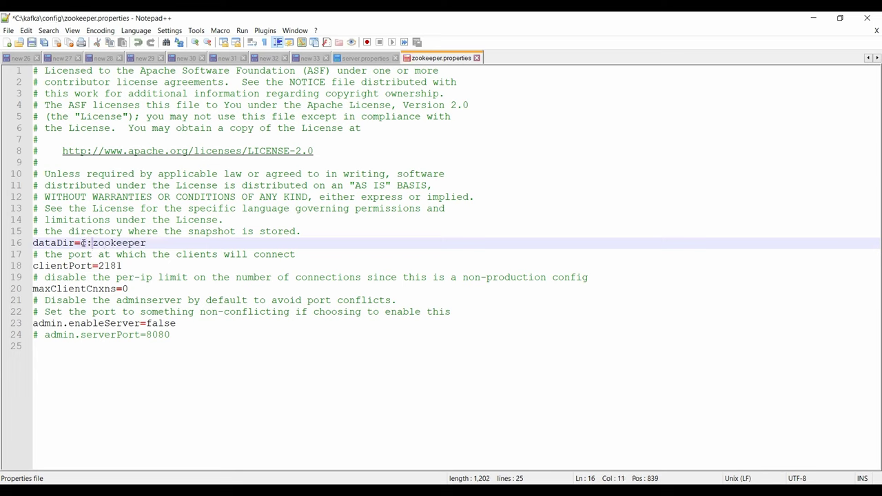
text(/kafka/)
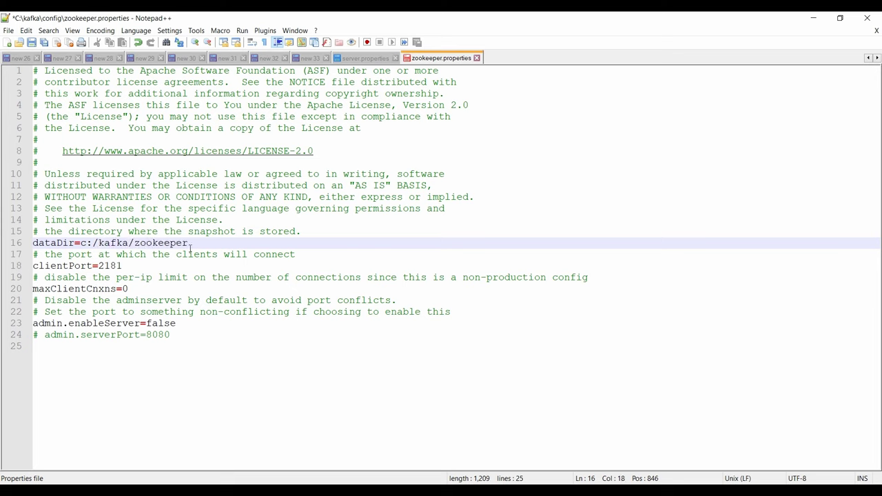
Append -data so dataDir reads c:/kafka/zookeeper-data, then save and close.
click(193, 244)
text(-data)
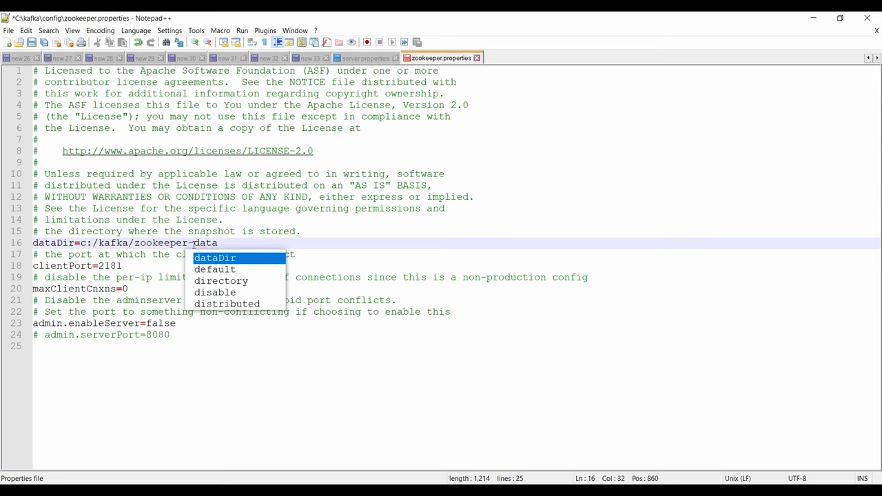
click(153, 293)
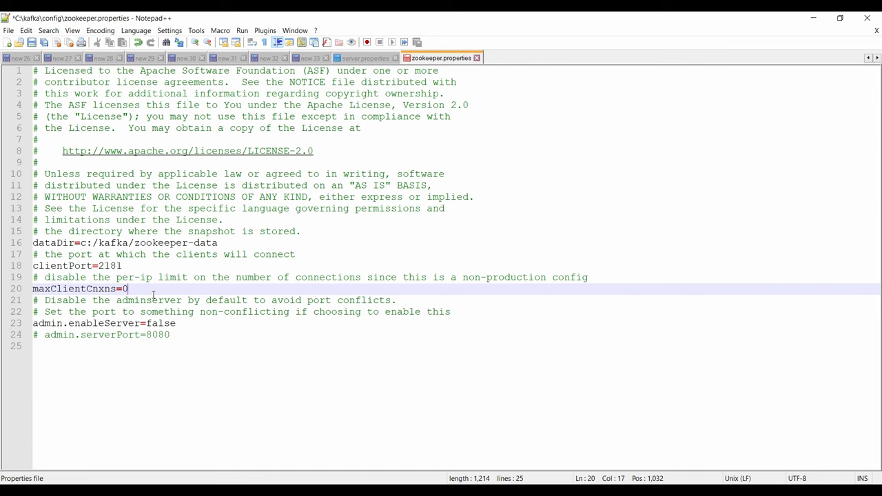
key(ctrl+s)
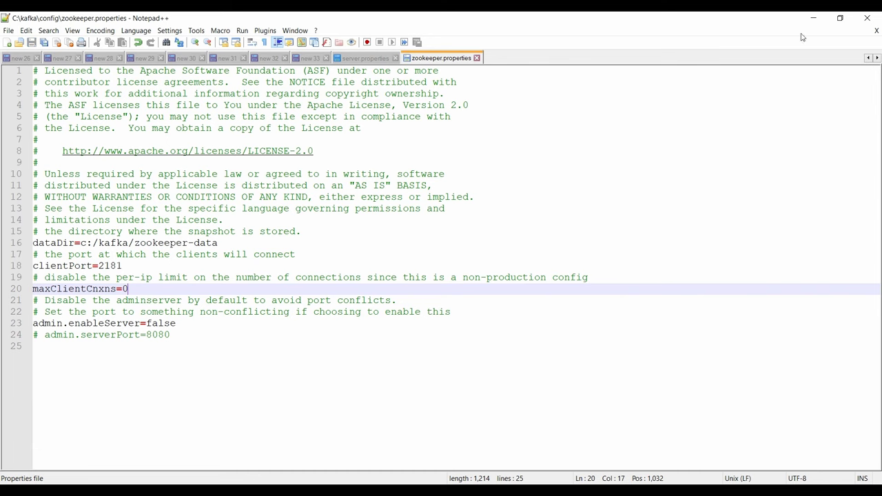
click(868, 17)
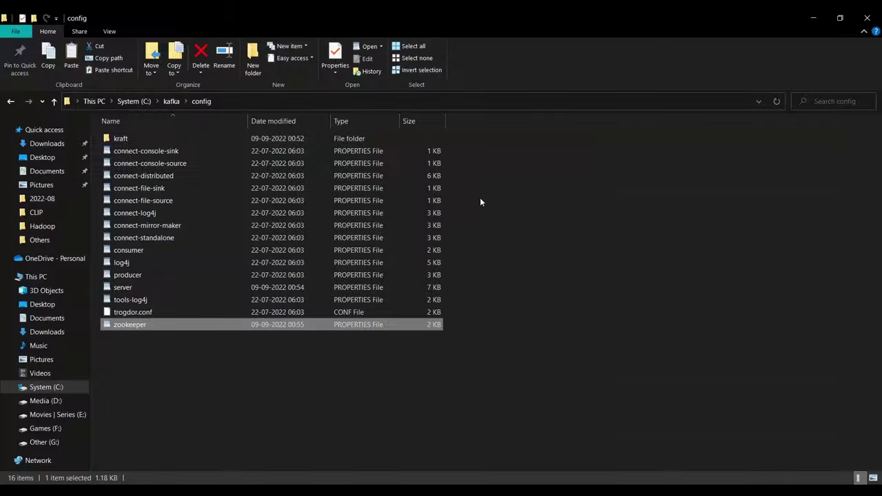
Leave the config folder and go up to the top-level C:\kafka folder.
click(253, 379)
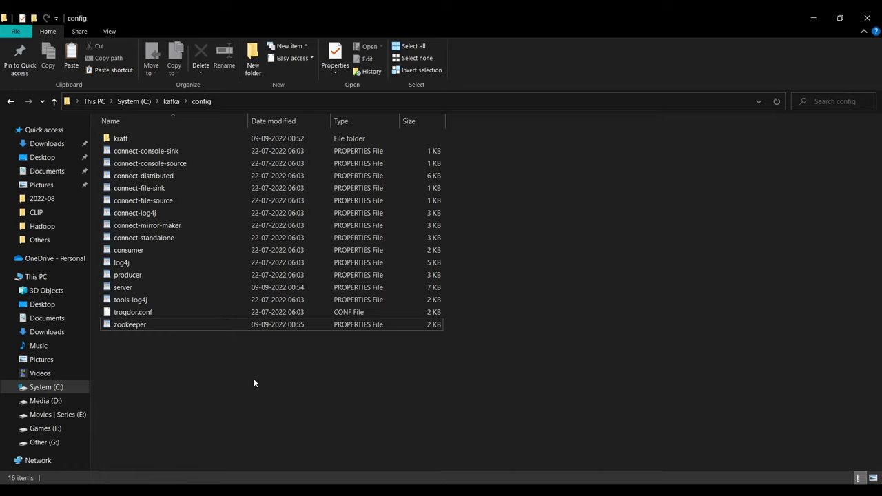
key(alt+Left)
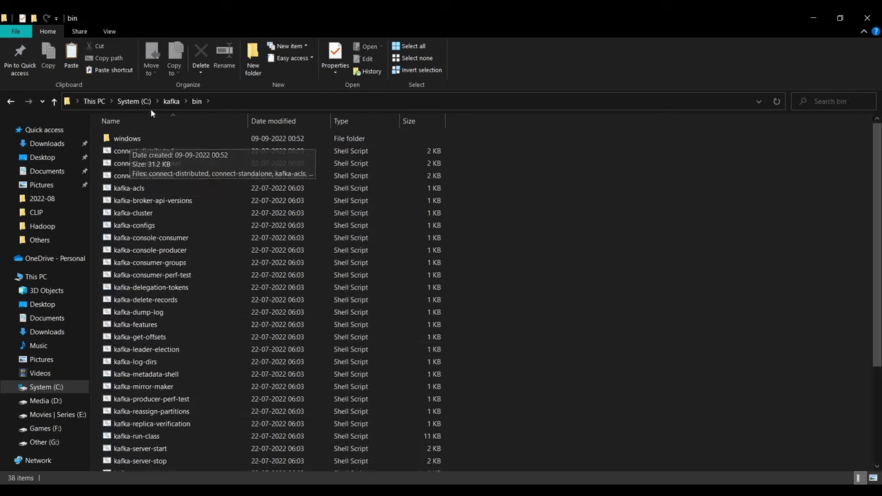
click(169, 103)
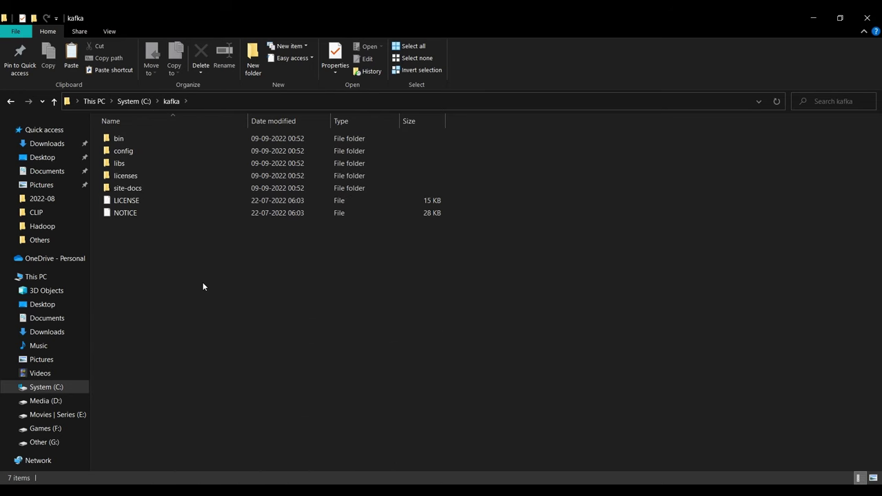
click(224, 104)
Open a Command Prompt in C:\kafka and run zookeeper-server-start.bat with config\zookeeper.properties.
text(cmd)
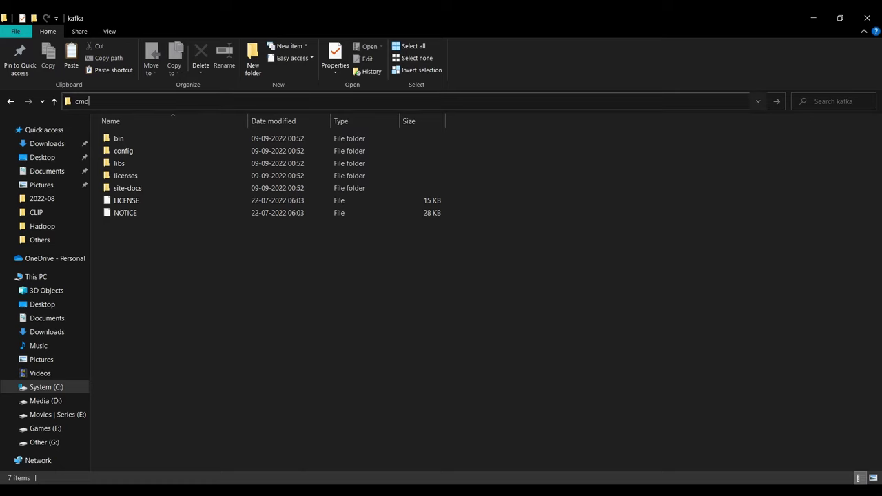
key(Return)
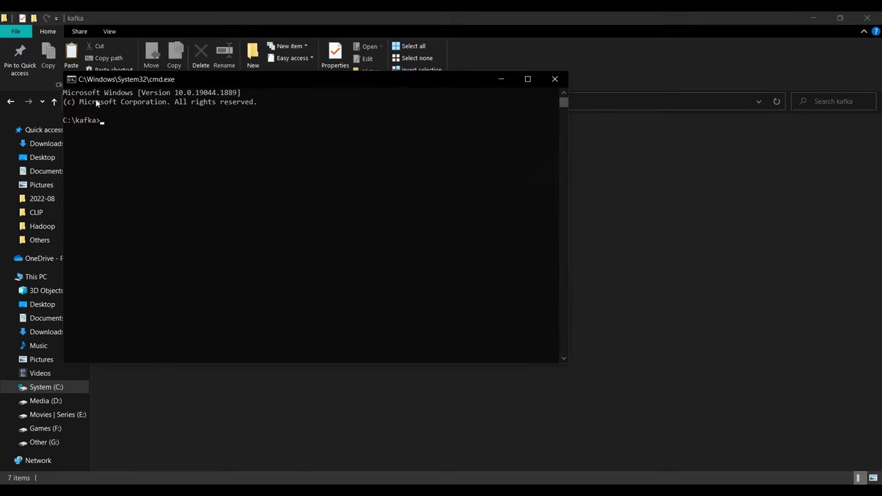
drag(84, 80, 128, 97)
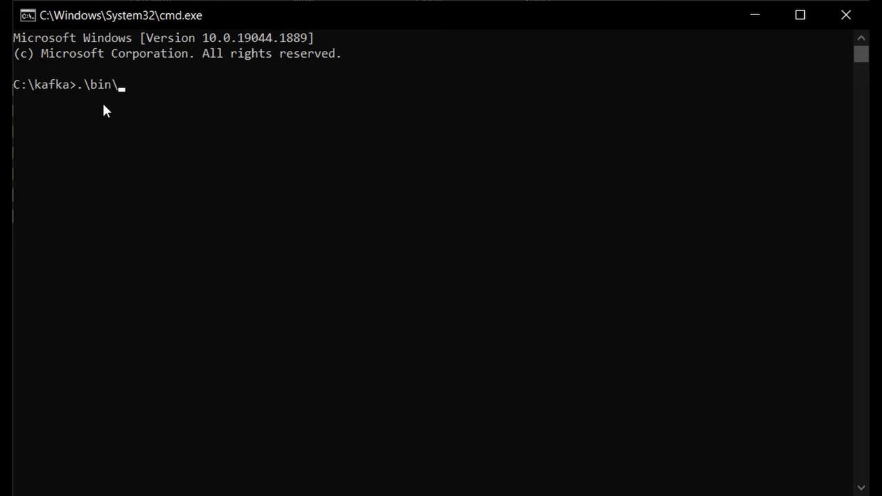
text(windows\zoo)
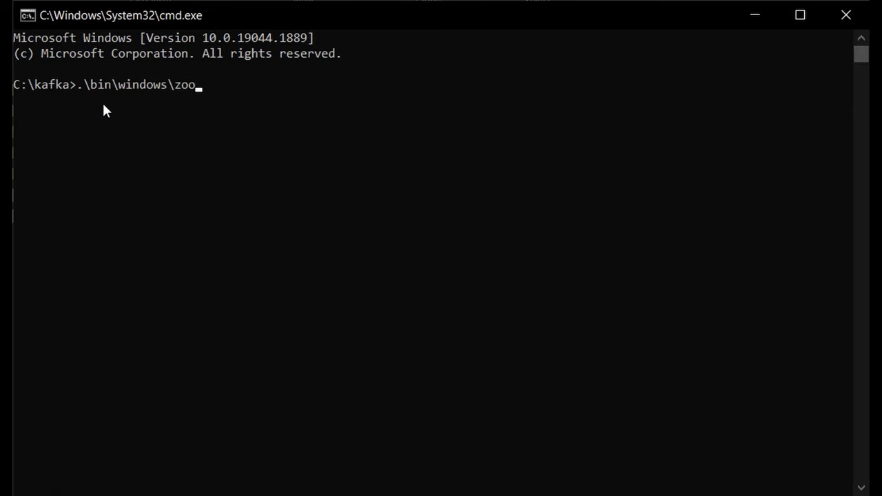
text(keeper-server)
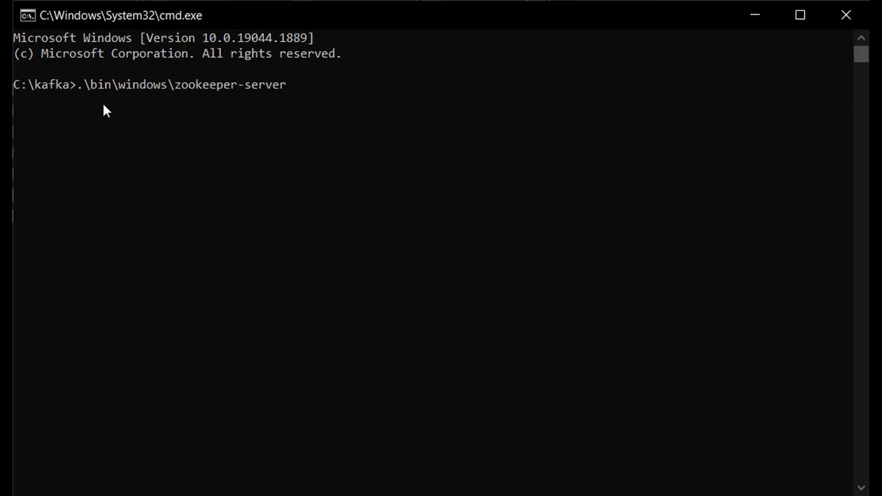
text(-start.bat .\)
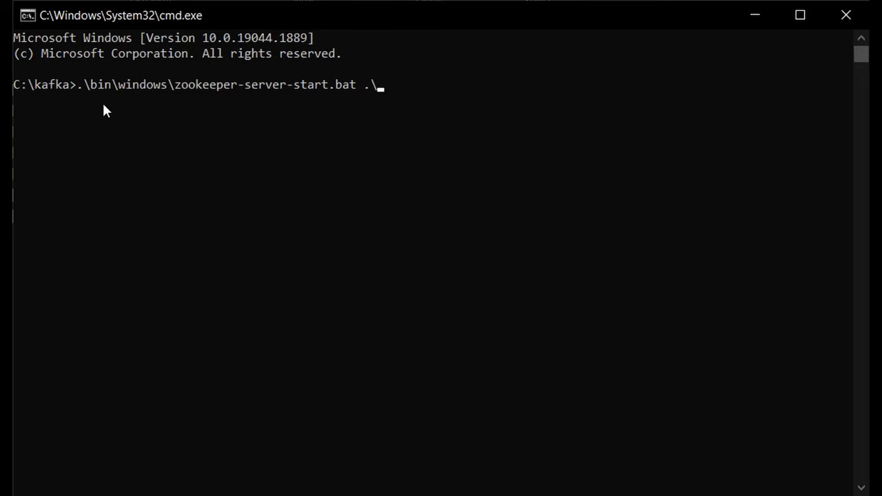
text(config\zookeeper.)
key(Tab)
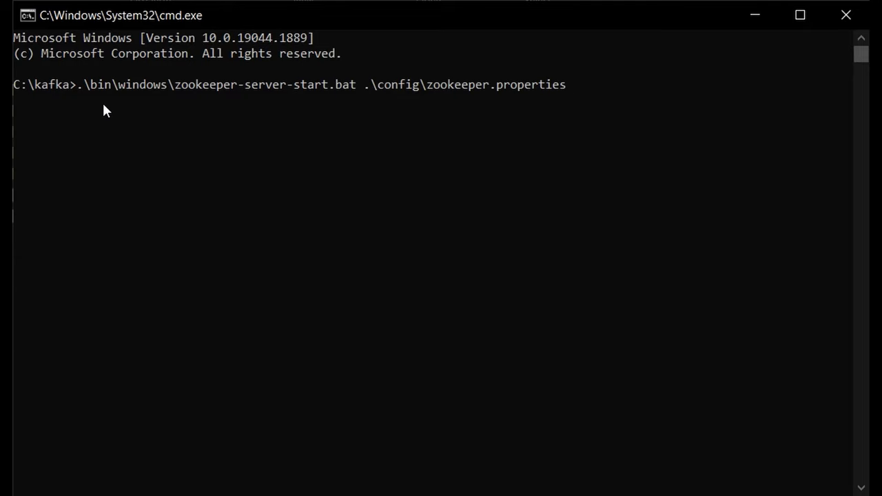
key(Return)
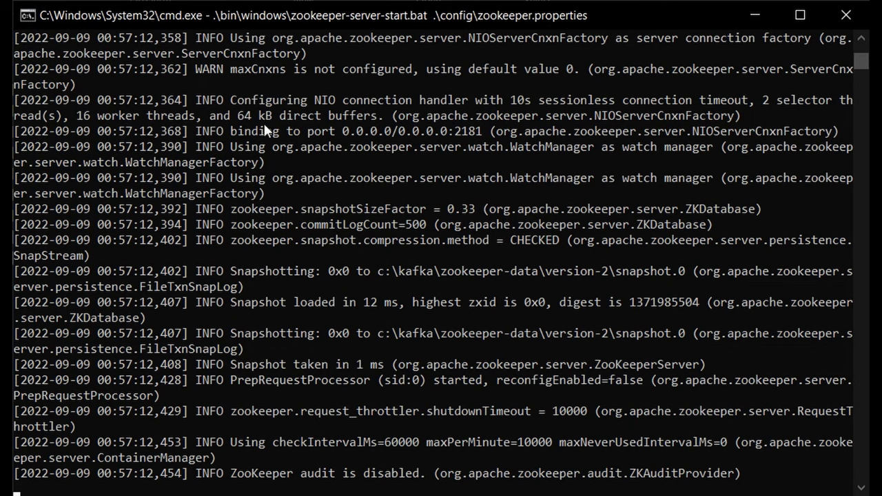
Minimize the ZooKeeper console so C:\kafka shows the new logs and zookeeper-data folders.
click(756, 15)
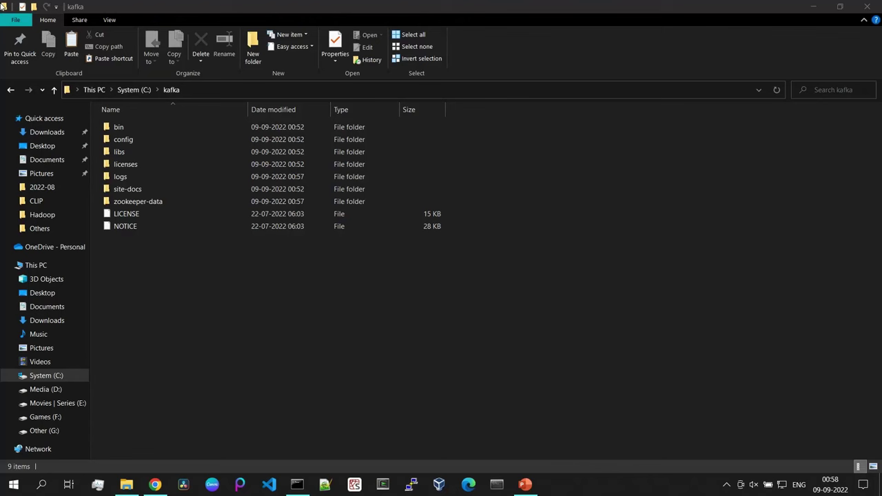
mouse_move(303, 485)
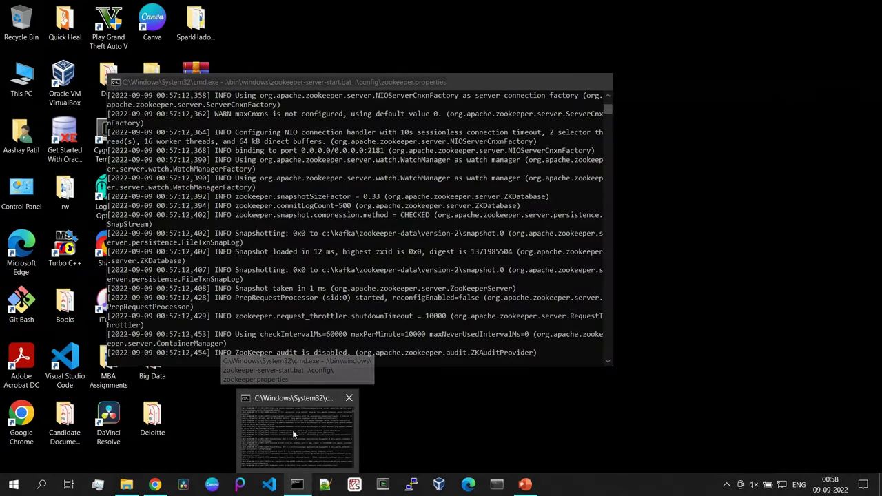
click(292, 430)
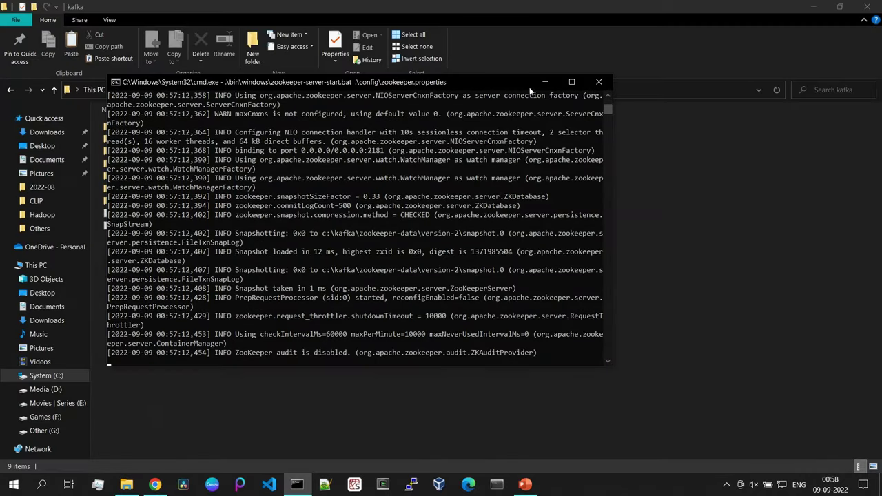
click(543, 82)
click(210, 90)
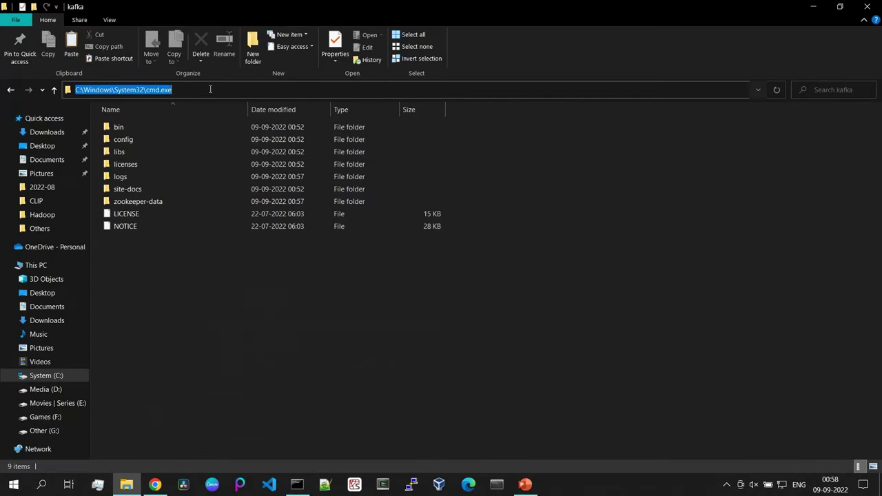
In a second Command Prompt, run kafka-server-start.bat with config\server.properties and minimize it.
text(cmd)
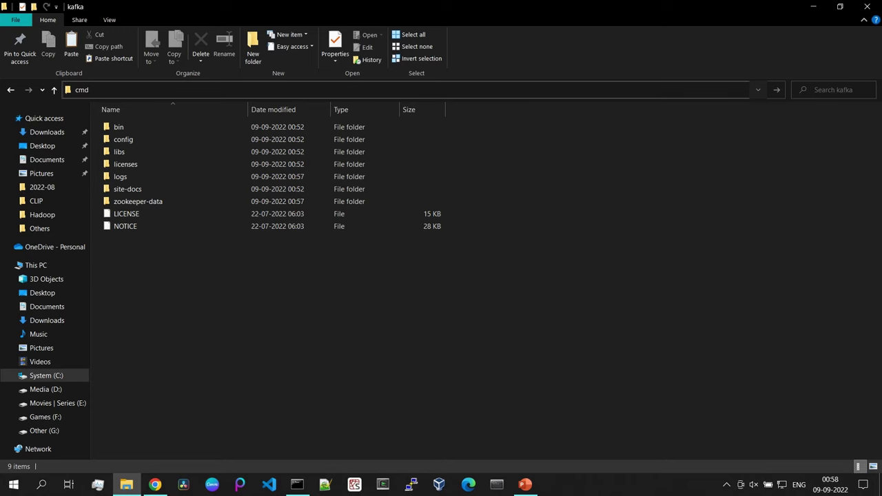
key(Return)
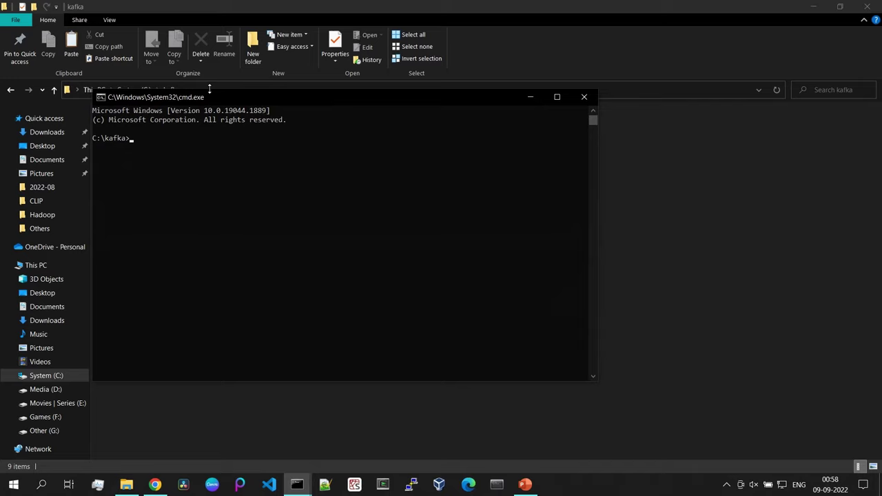
text(.\bin\windows\kafka-server-start.bat)
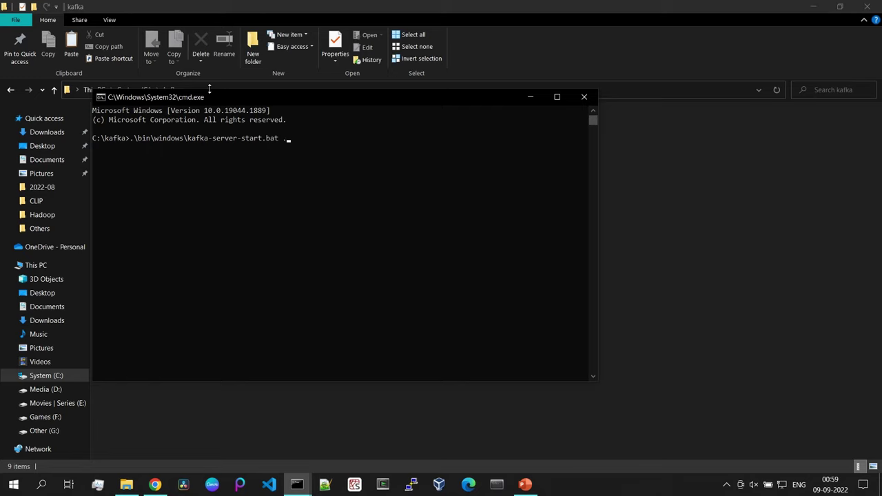
text(.\)
key(BackSpace)
text(config\server.properties)
key(Return)
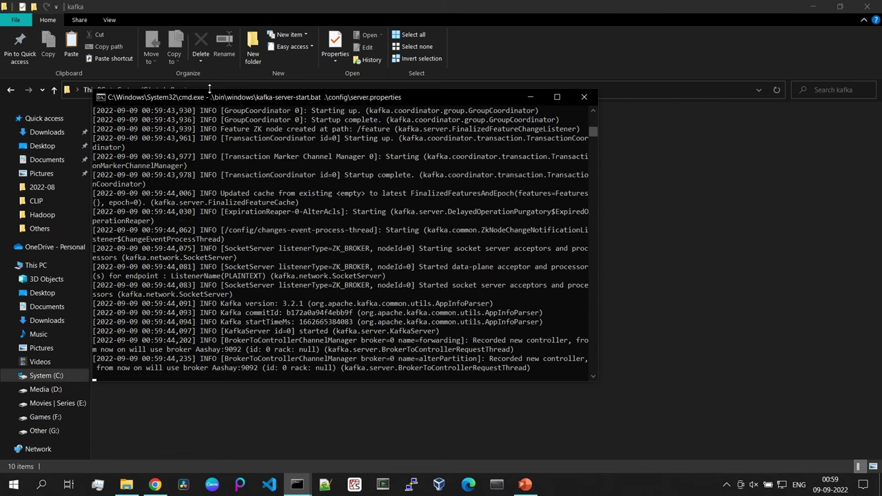
click(529, 98)
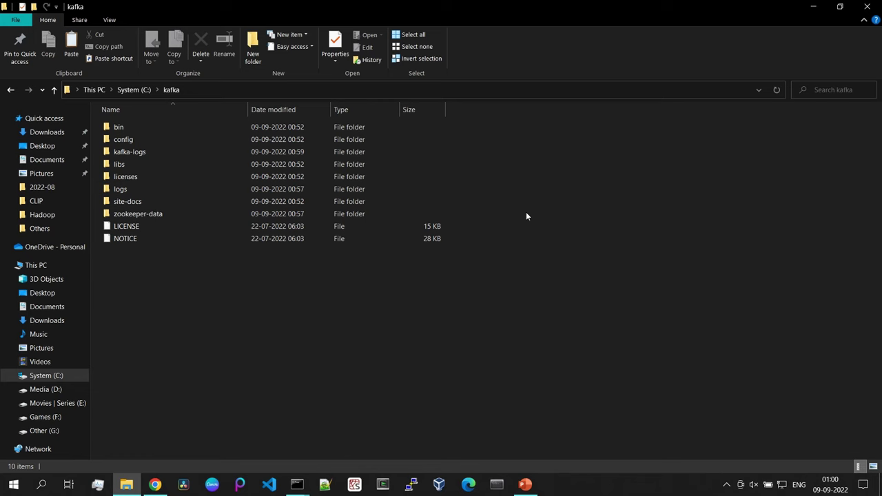
Open C:\kafka\bin\windows and select the kafka-console-consumer and kafka-console-producer scripts.
double_click(185, 129)
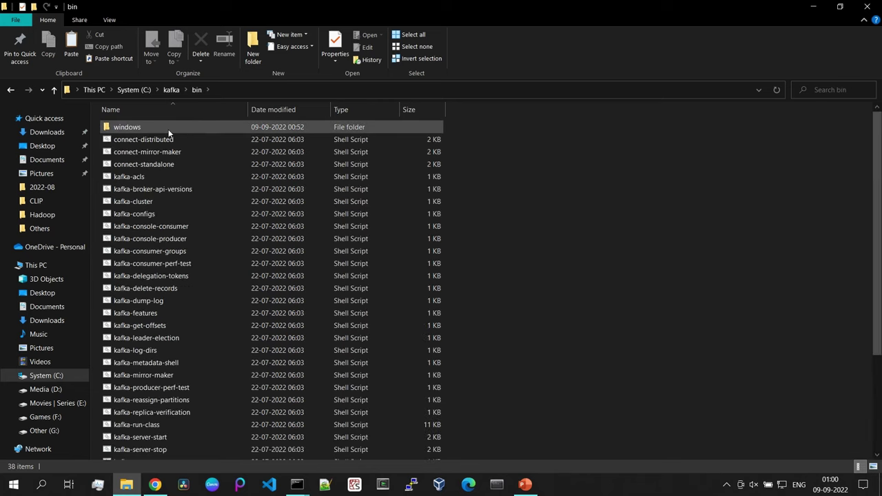
double_click(168, 128)
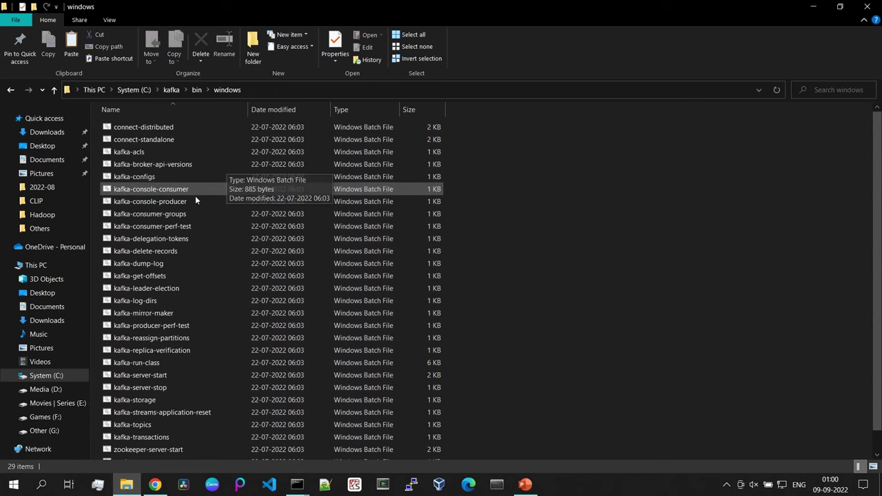
click(160, 201)
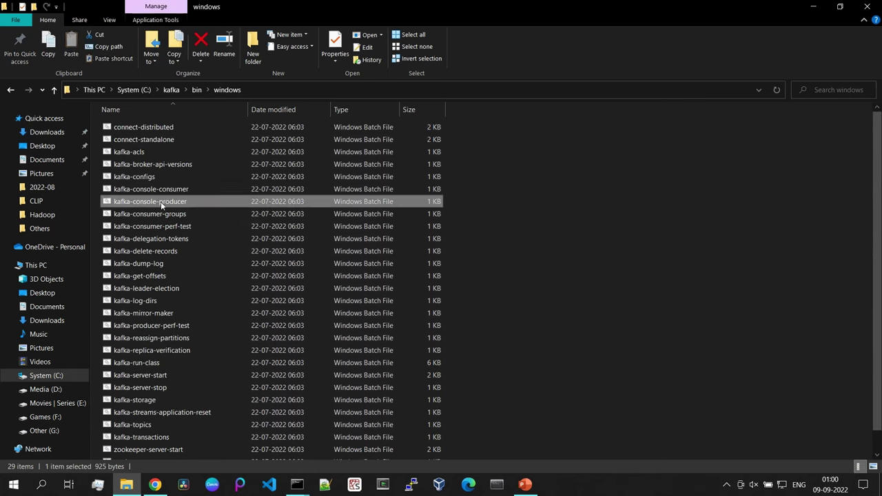
click(177, 189)
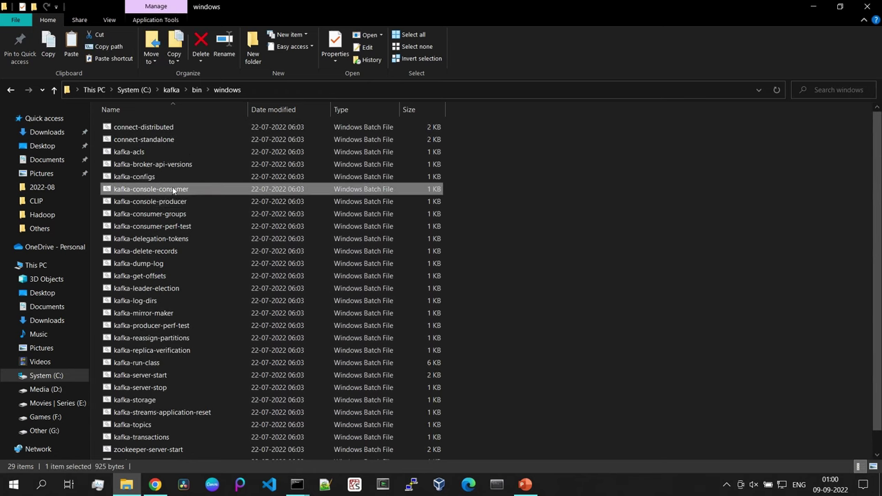
ctrl+click(403, 199)
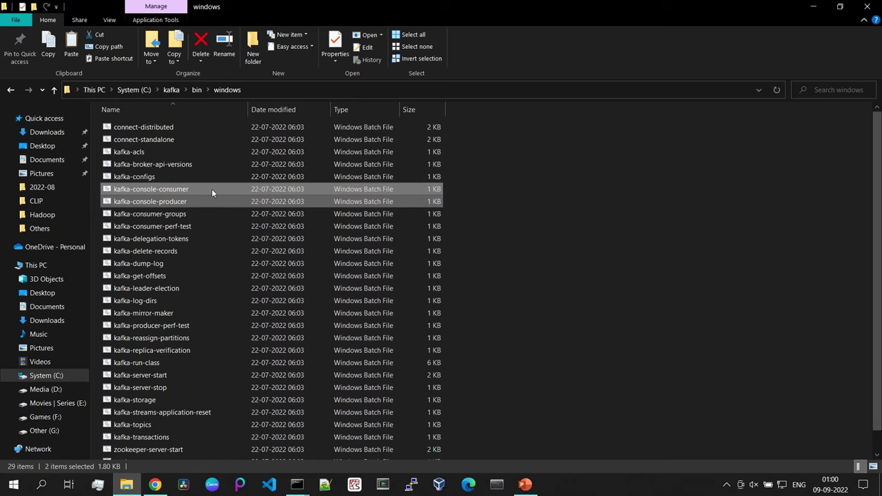
click(274, 91)
Open a Command Prompt at C:\kafka\bin\windows and start a kafka-topic.bat --create command for localhost.
text(cmd)
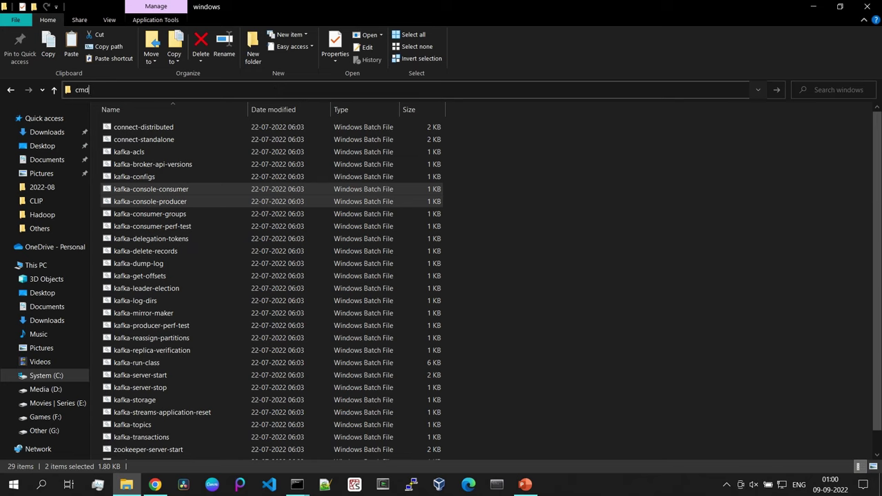
key(Return)
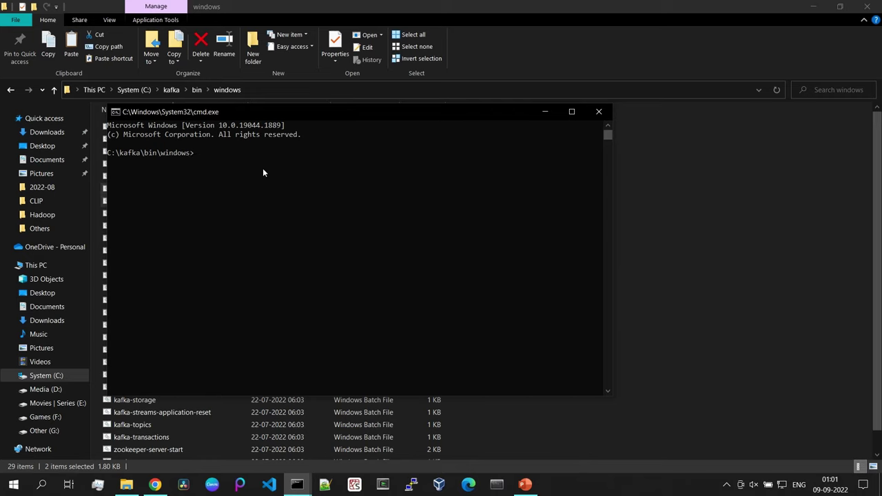
text(kafka-topic)
text(.bat --create --boostrap-server)
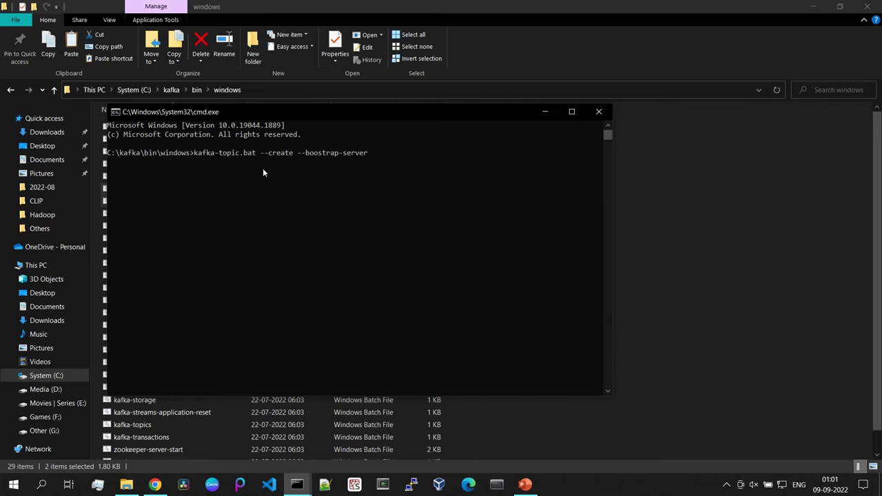
text(localhost:909)
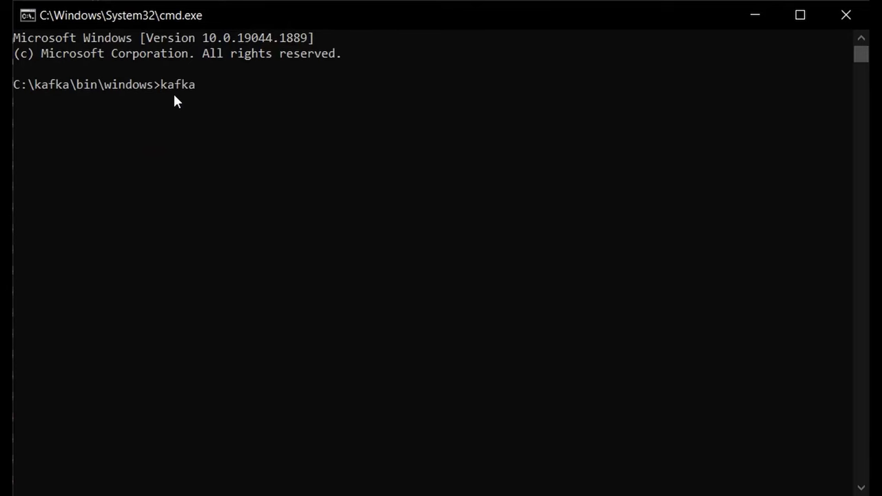
Run kafka-topics.bat --create --bootstrap-server localhost:9092 --topic test to create topic 'test'.
text(-topics.bat )
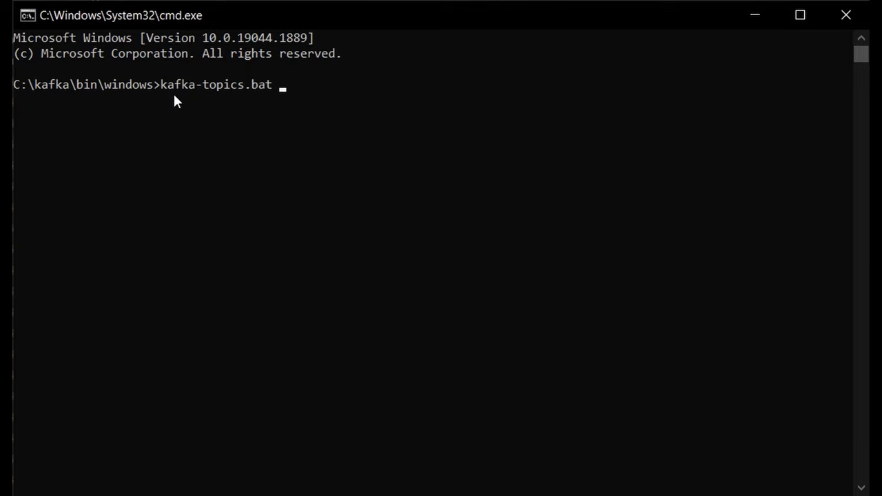
text(--create --boostr)
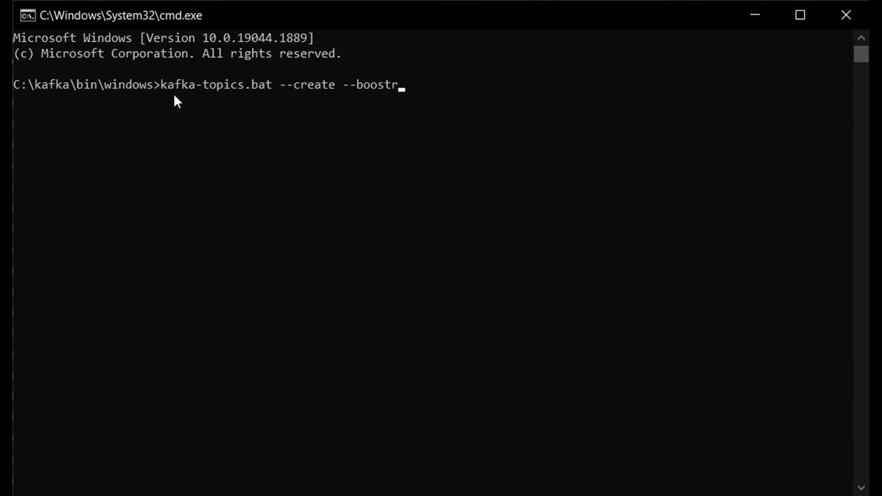
text(ap-sevr)
key(BackSpace)
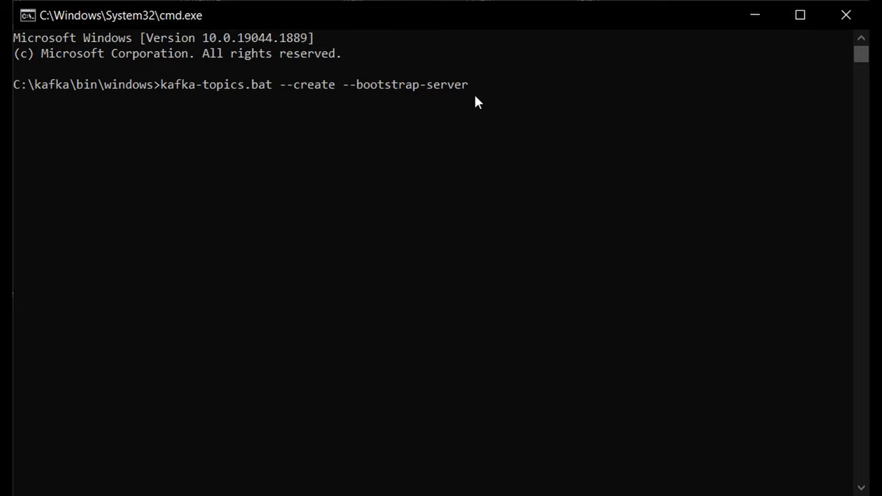
text(calhost:9092 )
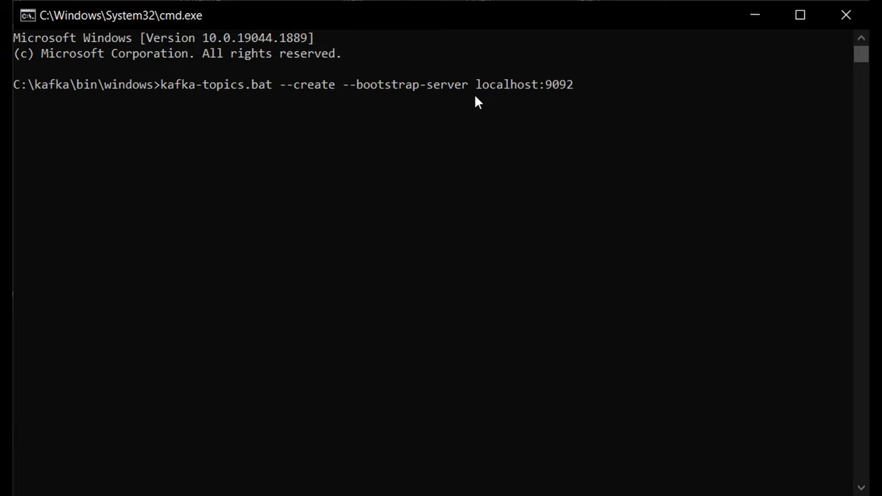
text(--topic test)
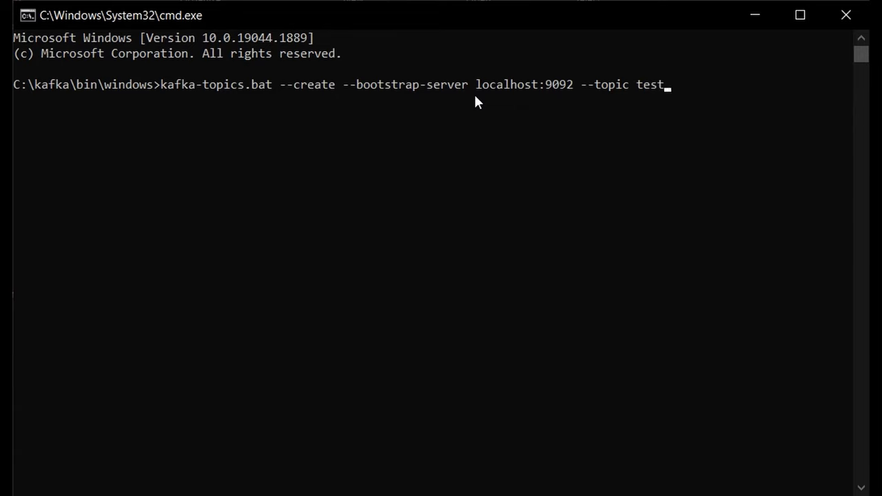
key(Return)
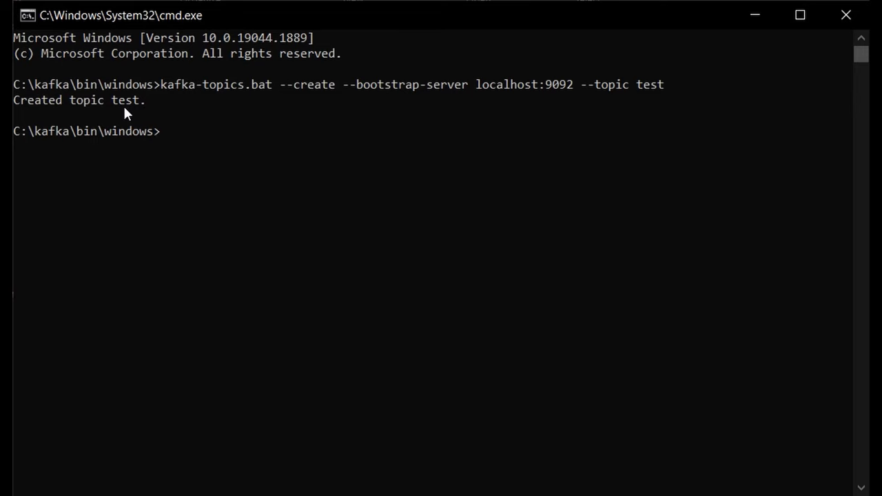
Start typing a new kafka- command at the C:\kafka\bin\windows prompt.
text(kafka-)
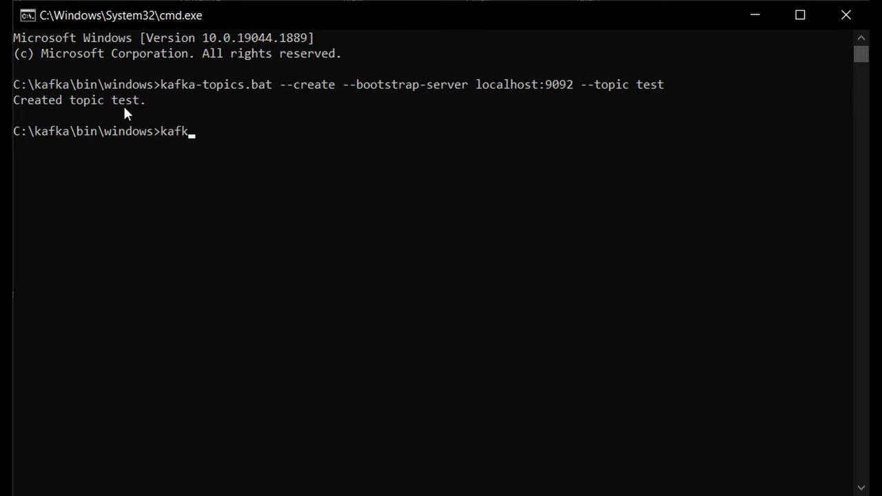